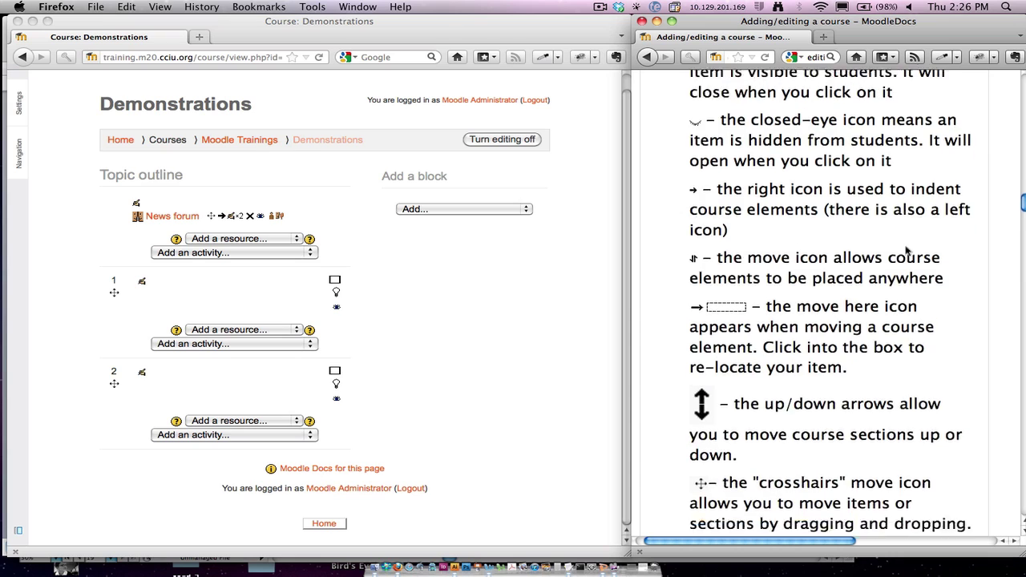
- Hide topic 1, show it again, and highlight it as the current topic
scroll(905, 250, down, 8)
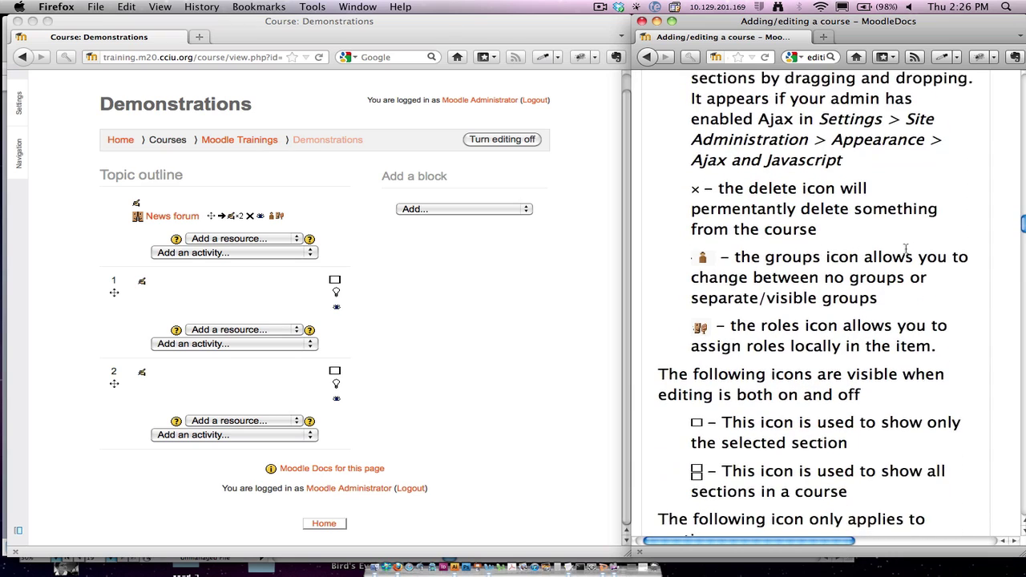
scroll(906, 249, down, 2)
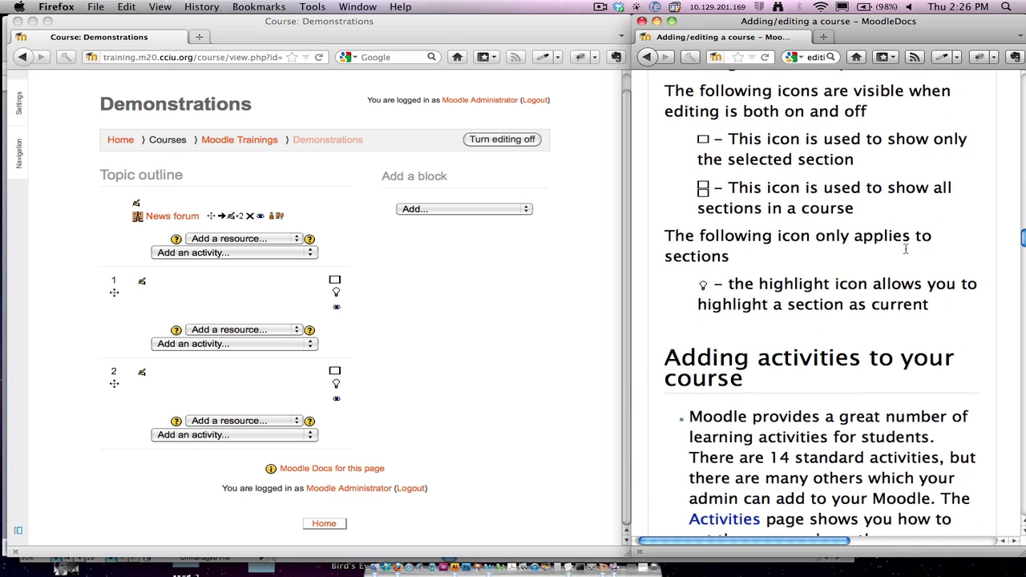
click(479, 303)
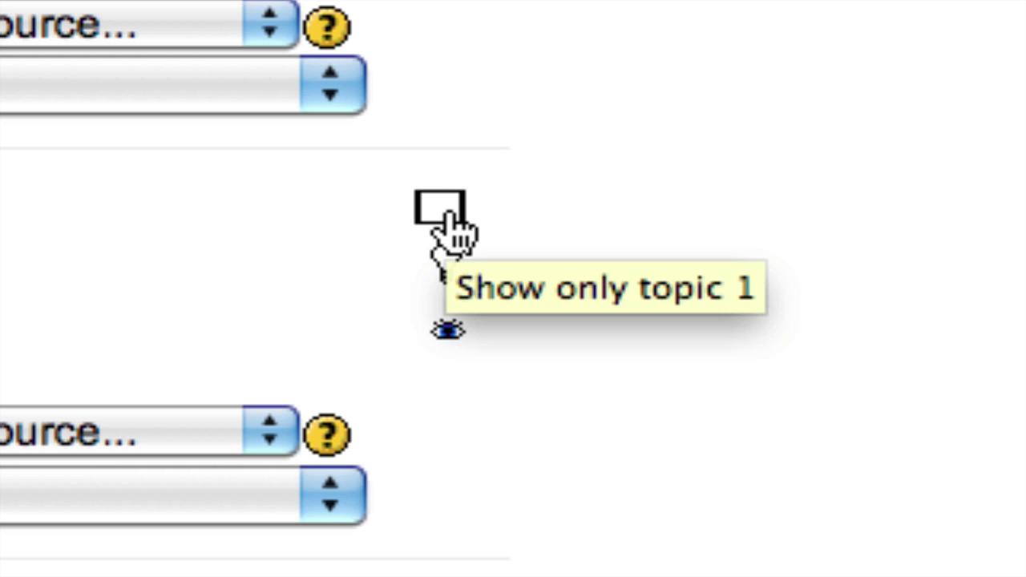
click(454, 331)
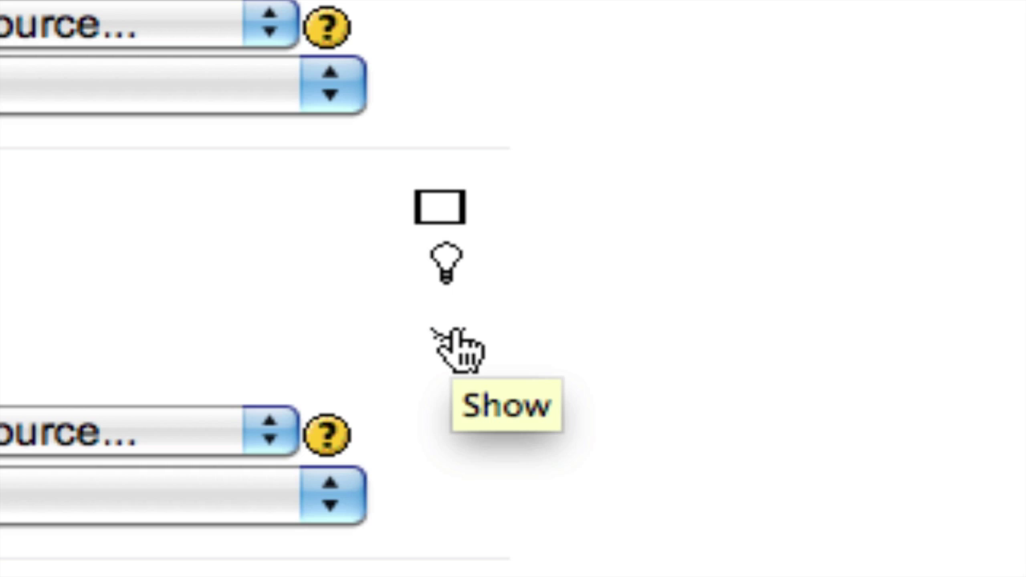
click(453, 331)
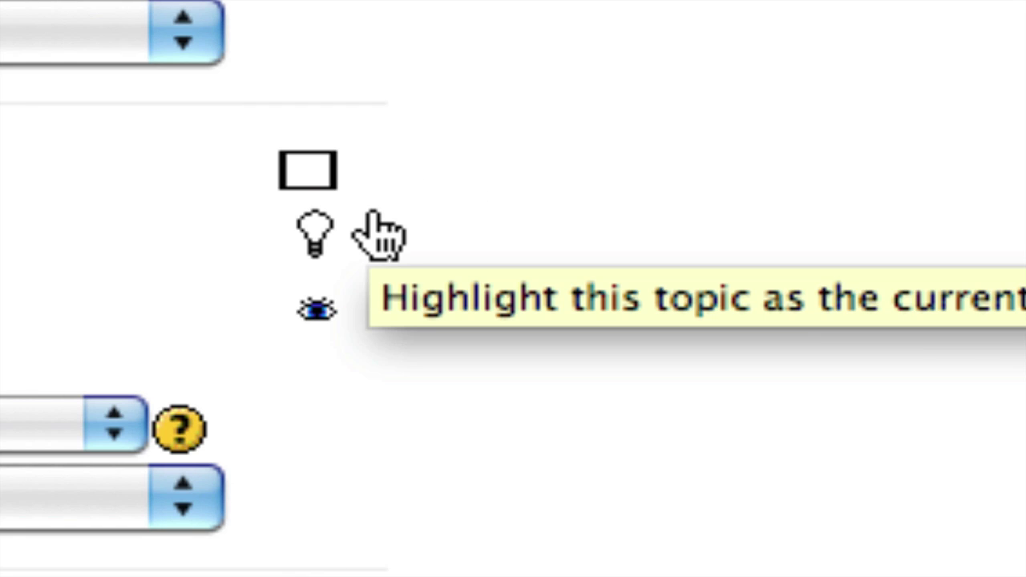
click(315, 231)
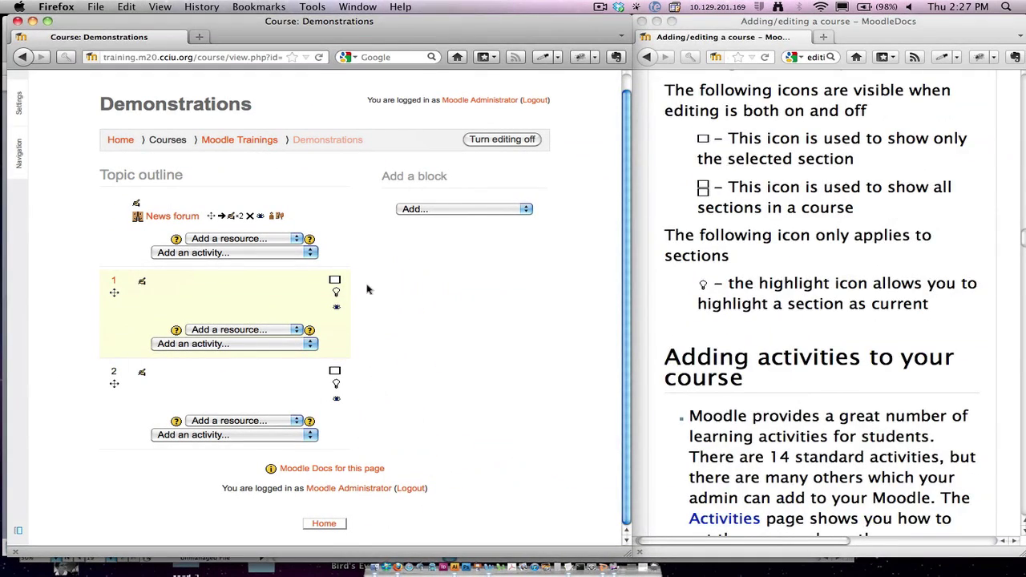
- Add a Label resource with the text "Hello!" to topic 1 and save it to the course
click(838, 195)
scroll(839, 195, down, 6)
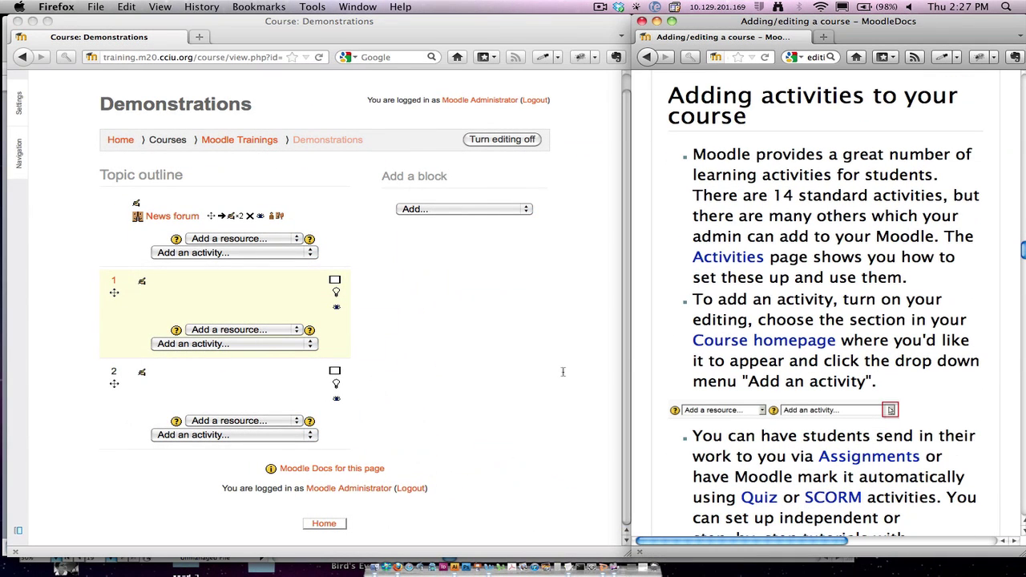
click(444, 332)
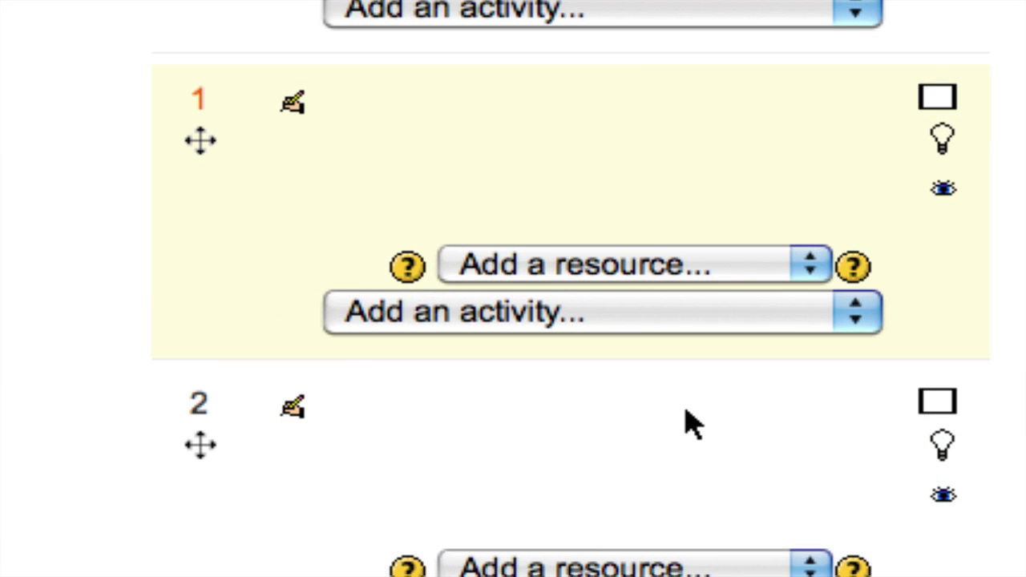
click(744, 277)
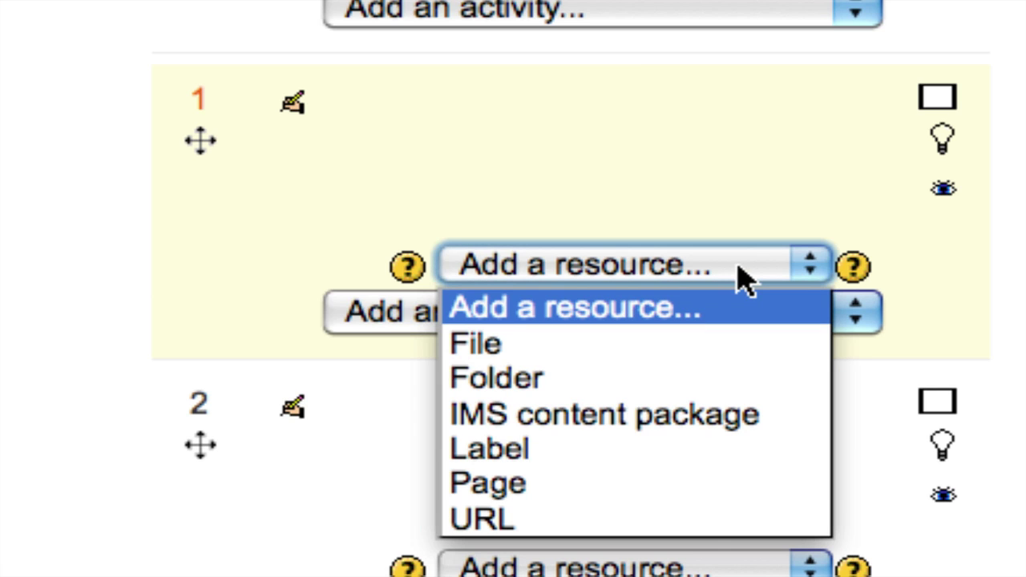
click(746, 461)
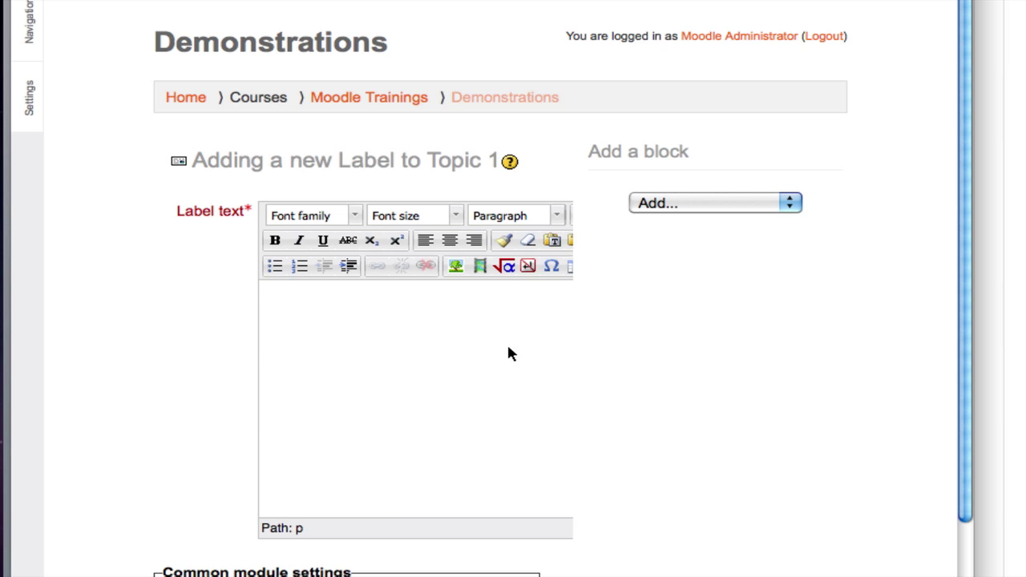
text(Hello!)
scroll(662, 265, down, 3)
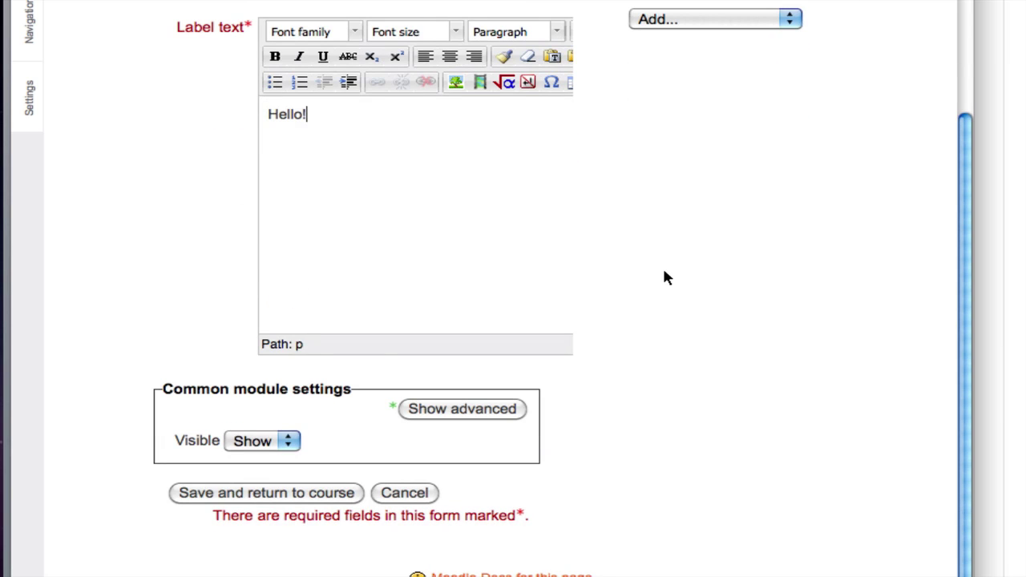
click(301, 493)
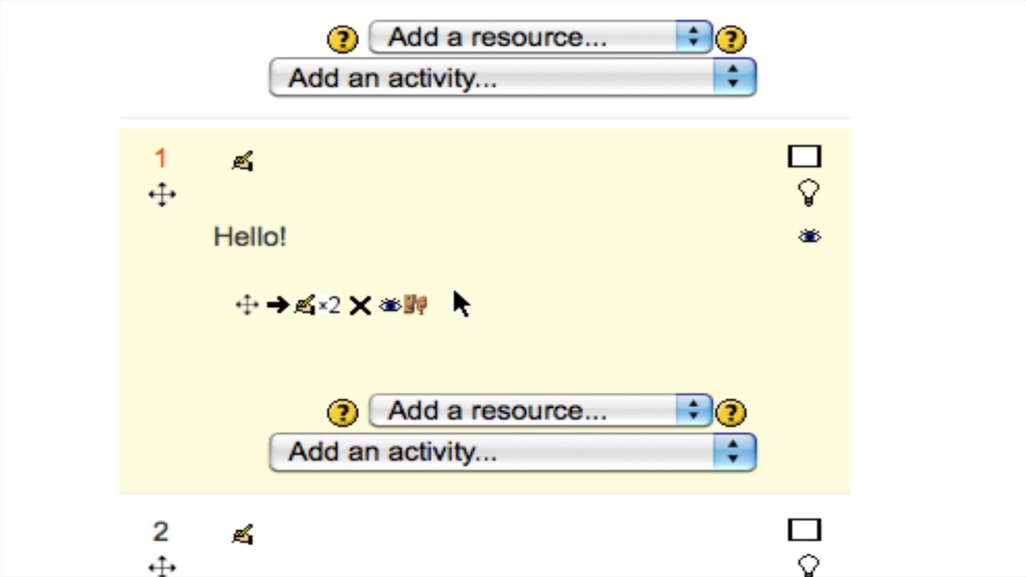
- Review the activity types and resource types that can be added to topic 1
click(547, 454)
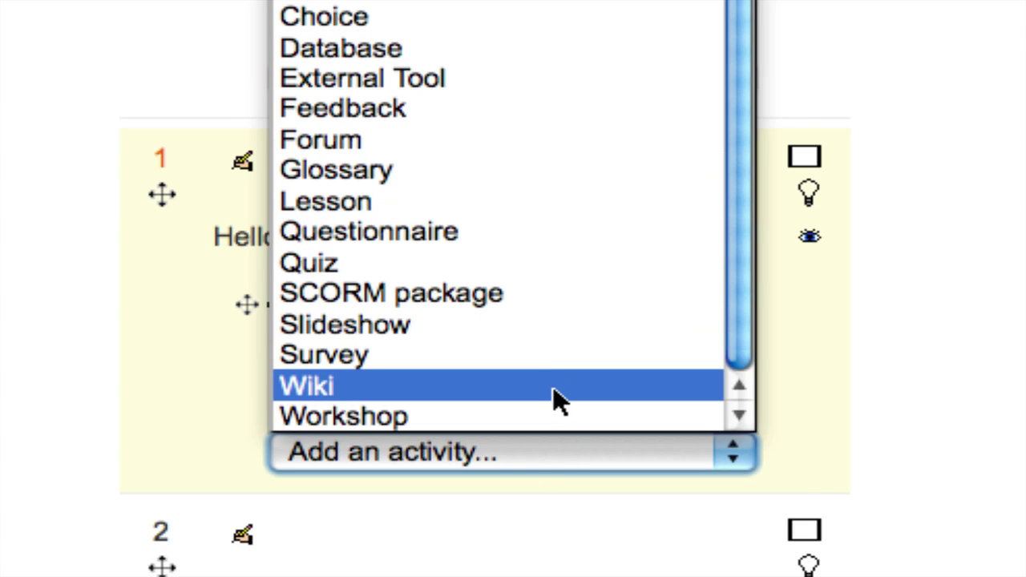
click(205, 419)
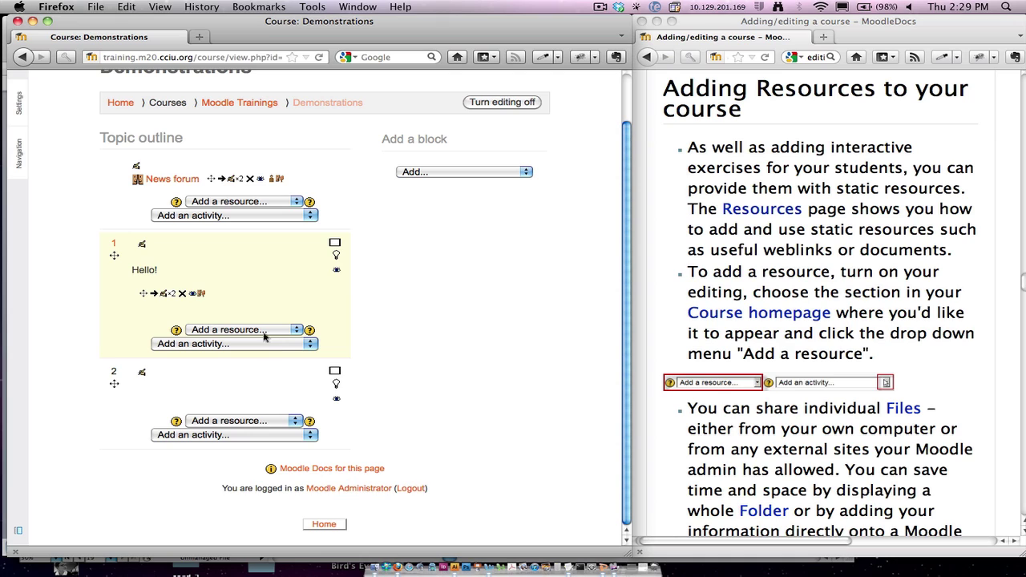
click(263, 331)
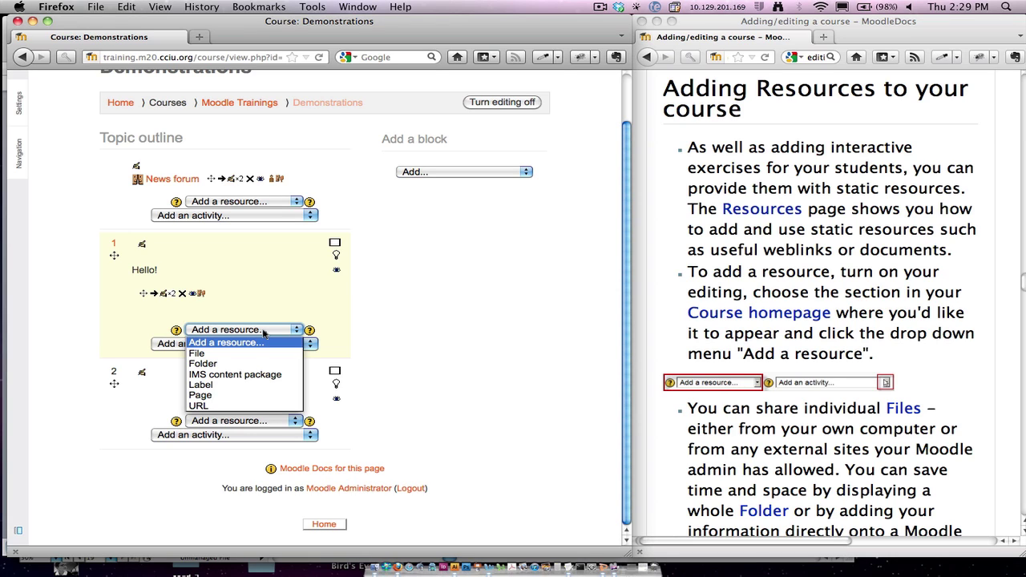
click(263, 331)
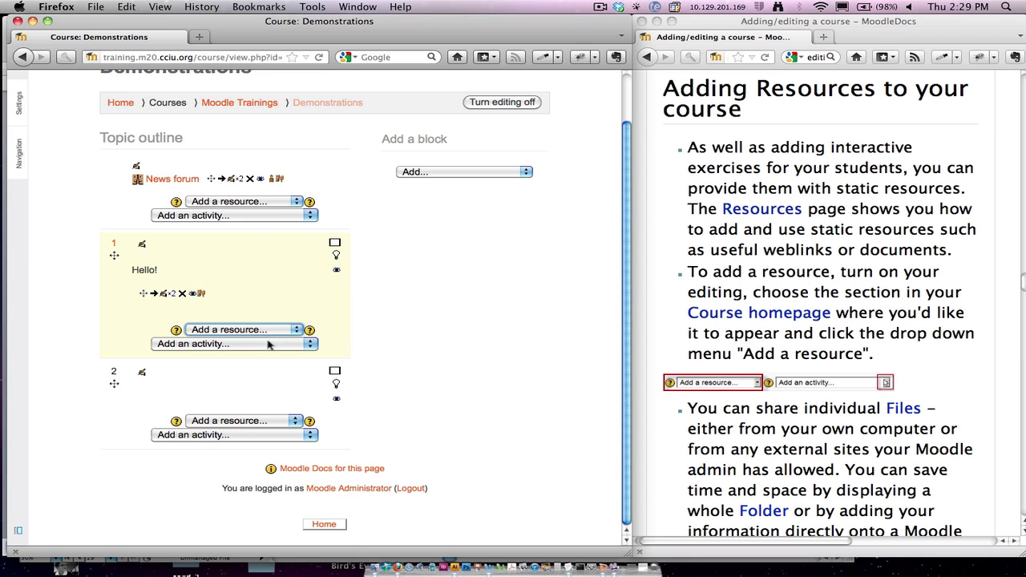
click(270, 343)
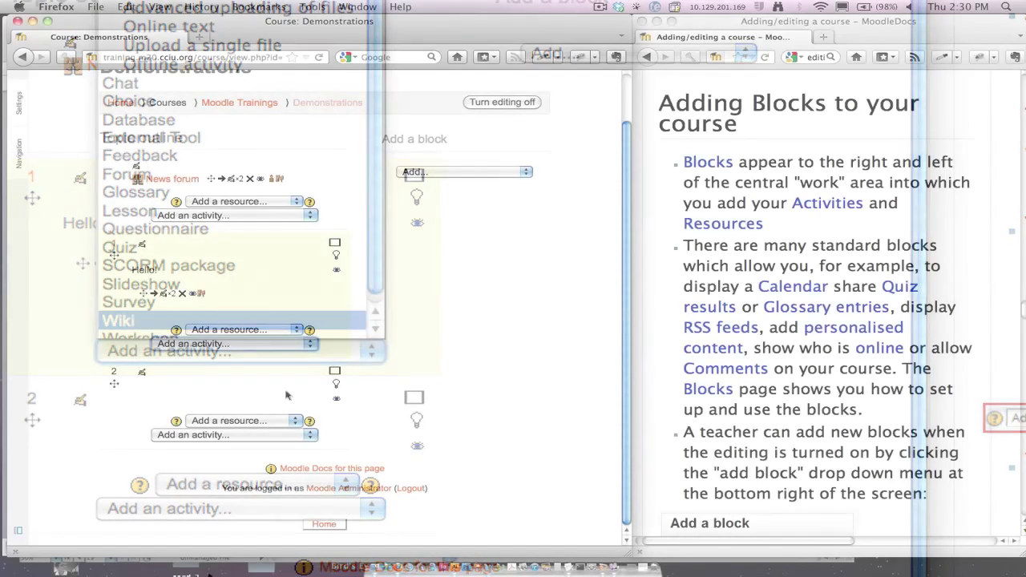
click(375, 496)
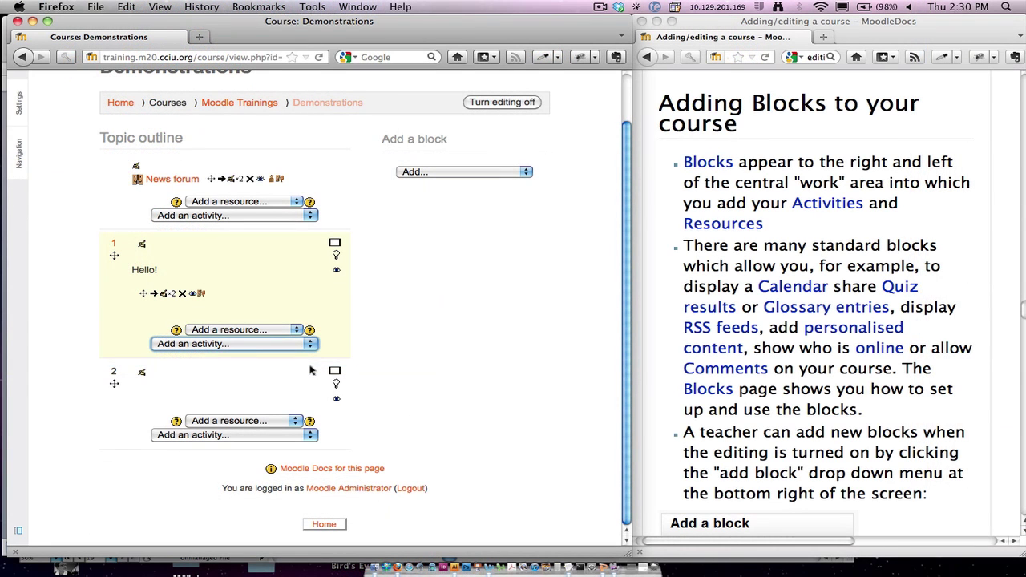
- Look through the available blocks and add the Calendar block to the course page
click(514, 173)
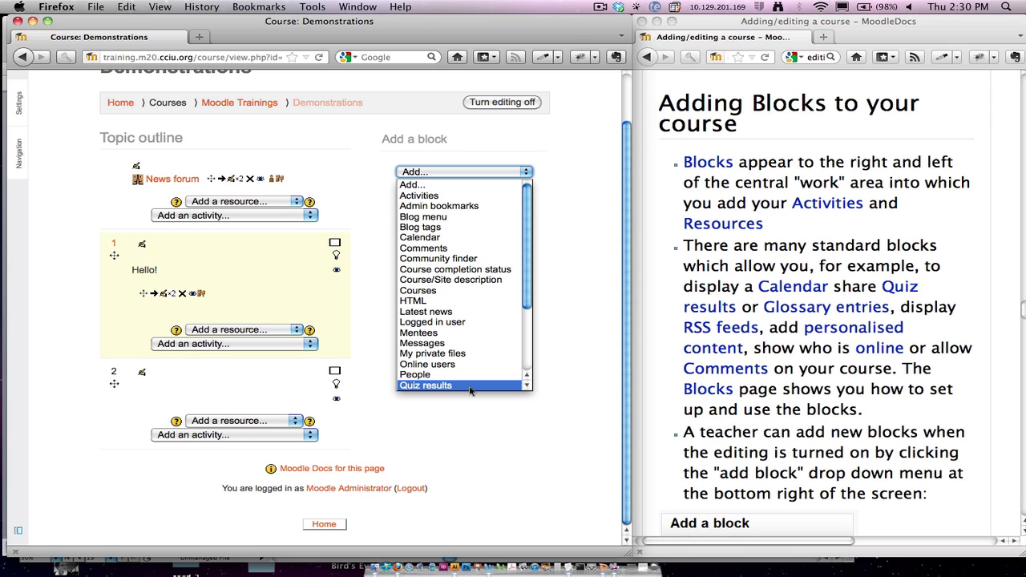
scroll(470, 390, down, 3)
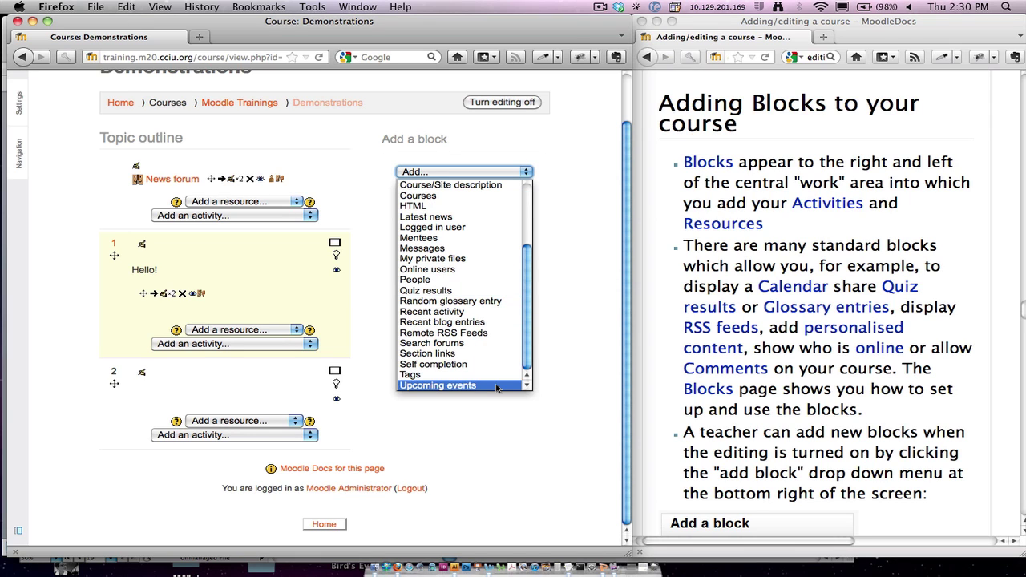
click(605, 288)
click(463, 171)
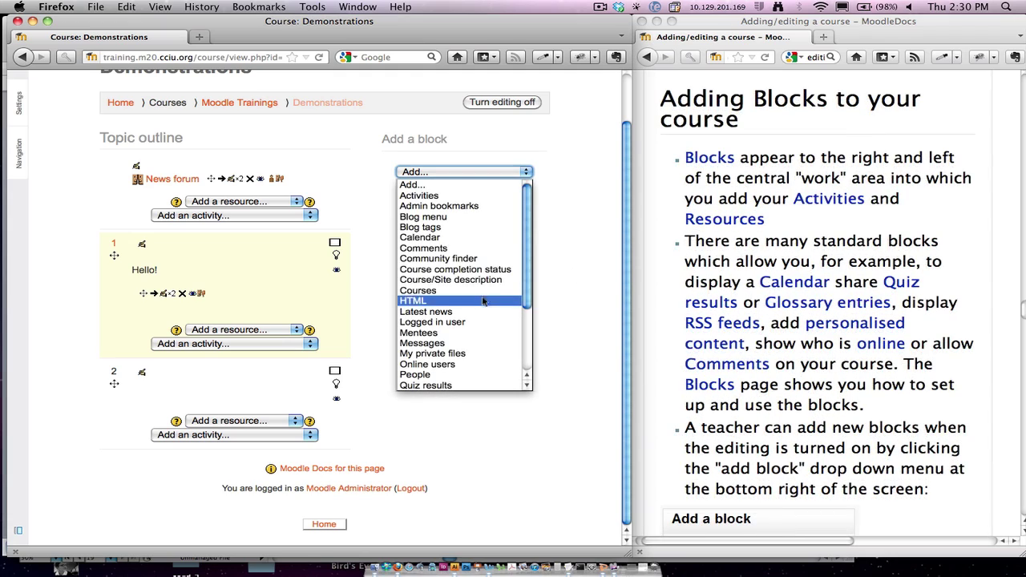
click(484, 239)
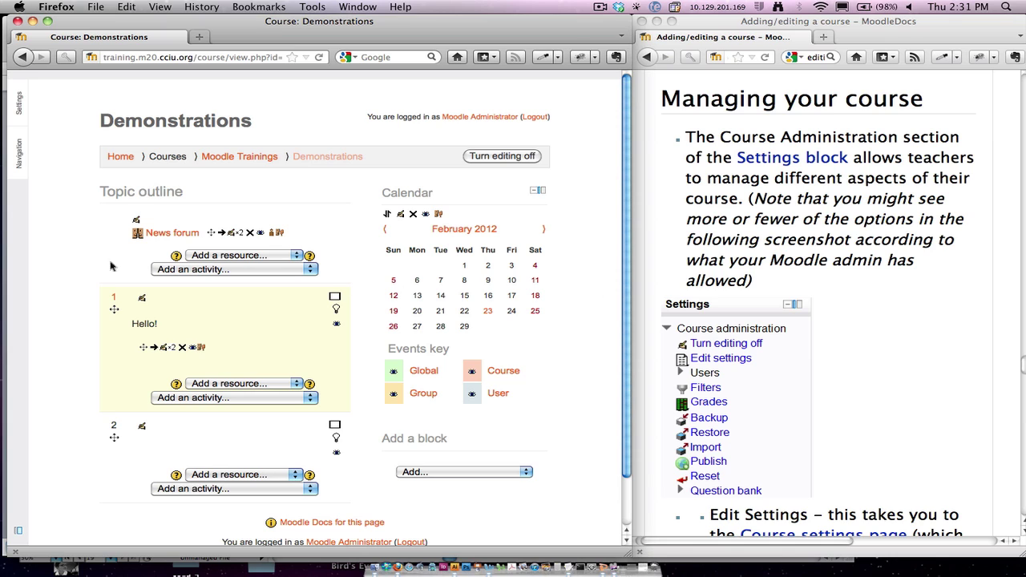
- Review the course management and general advice documentation, along with the format options in the course settings
mouse_move(21, 110)
scroll(924, 314, down, 10)
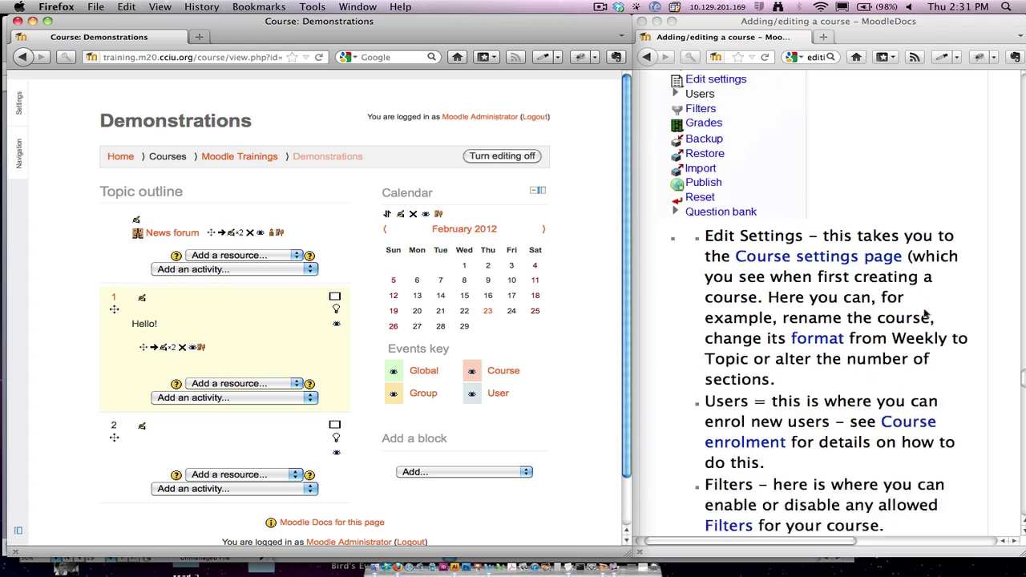
scroll(924, 314, down, 7)
scroll(924, 314, down, 10)
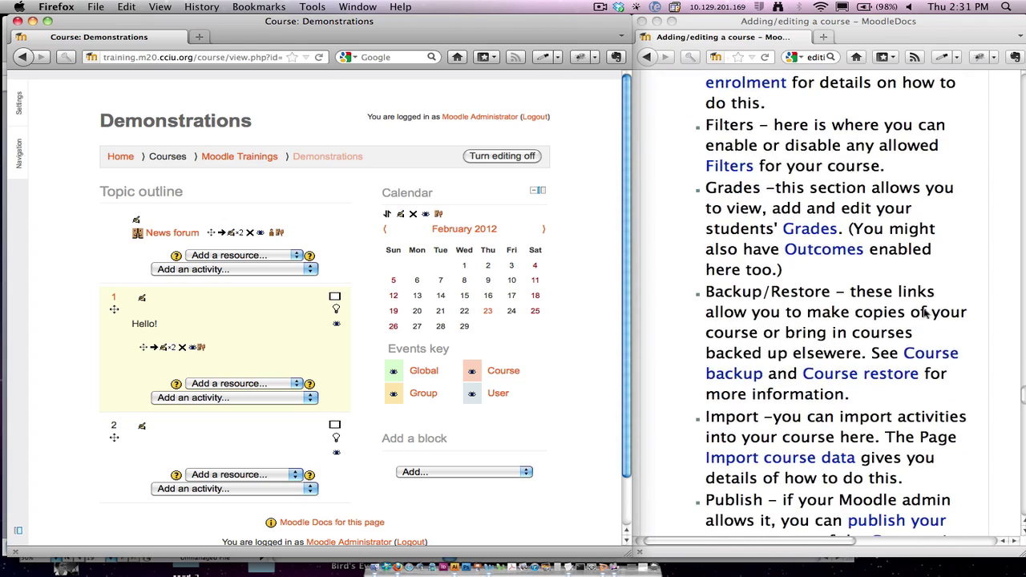
scroll(924, 314, down, 15)
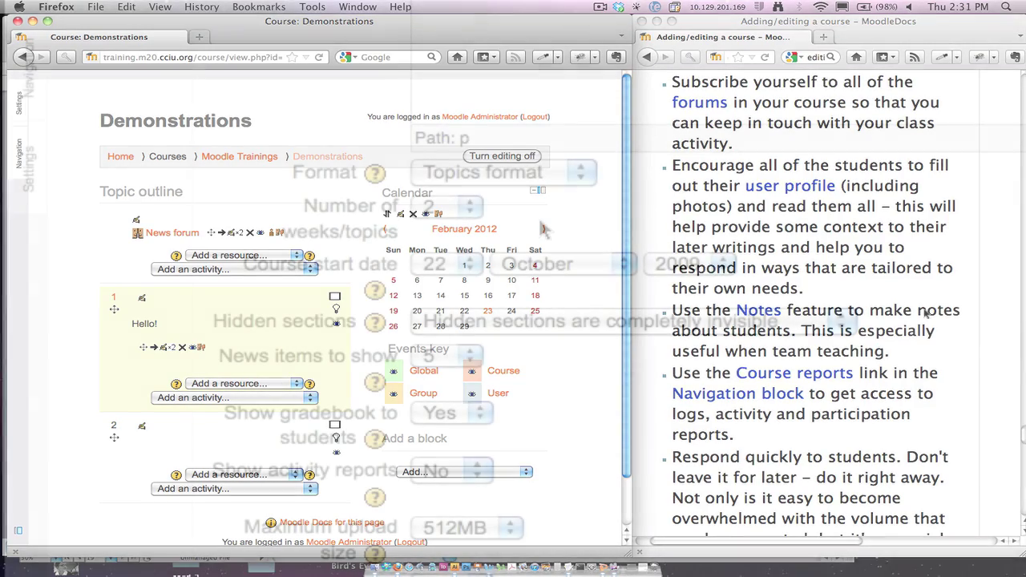
scroll(924, 314, down, 4)
scroll(925, 314, down, 5)
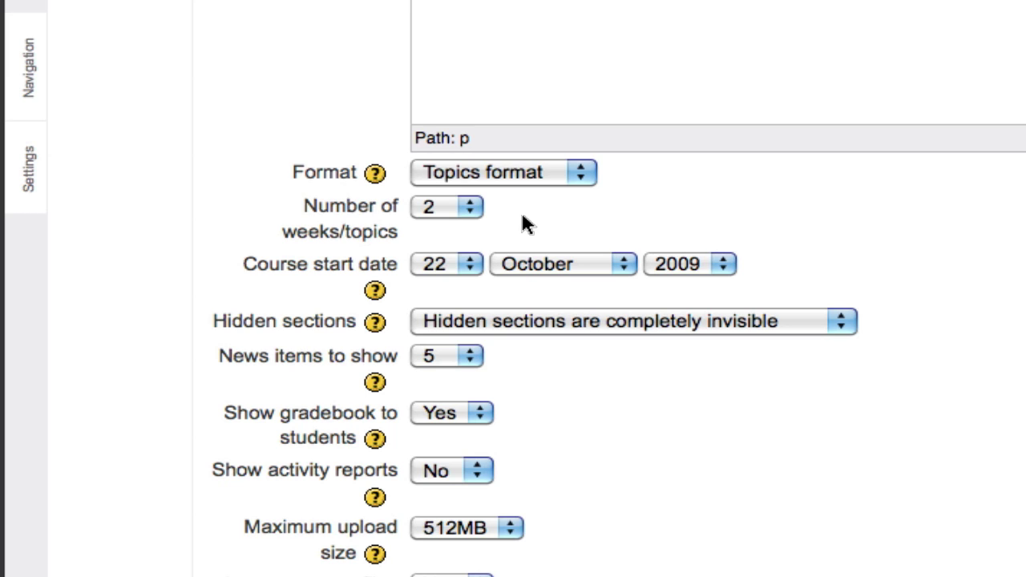
click(561, 173)
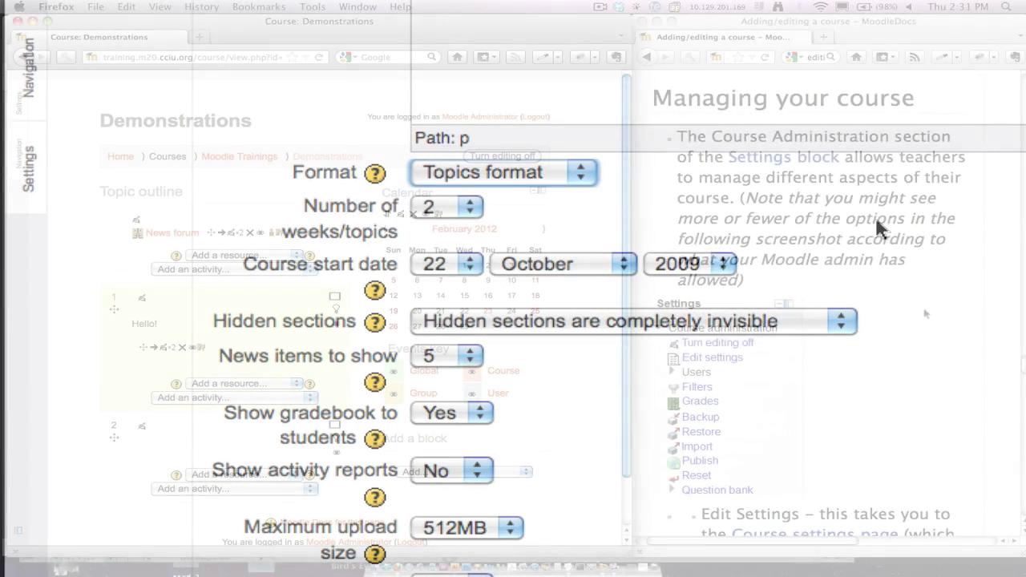
scroll(925, 314, down, 10)
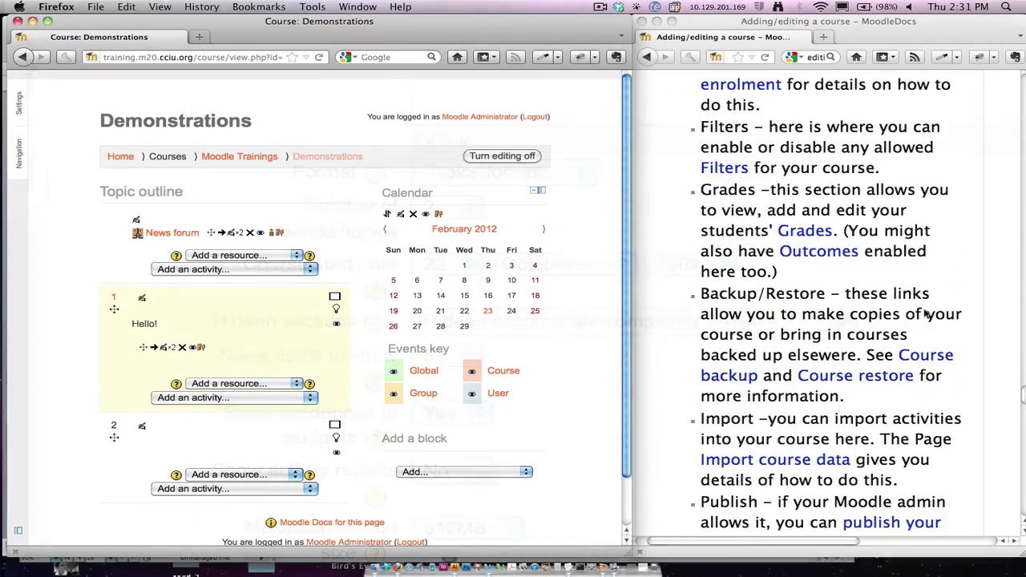
scroll(925, 314, down, 10)
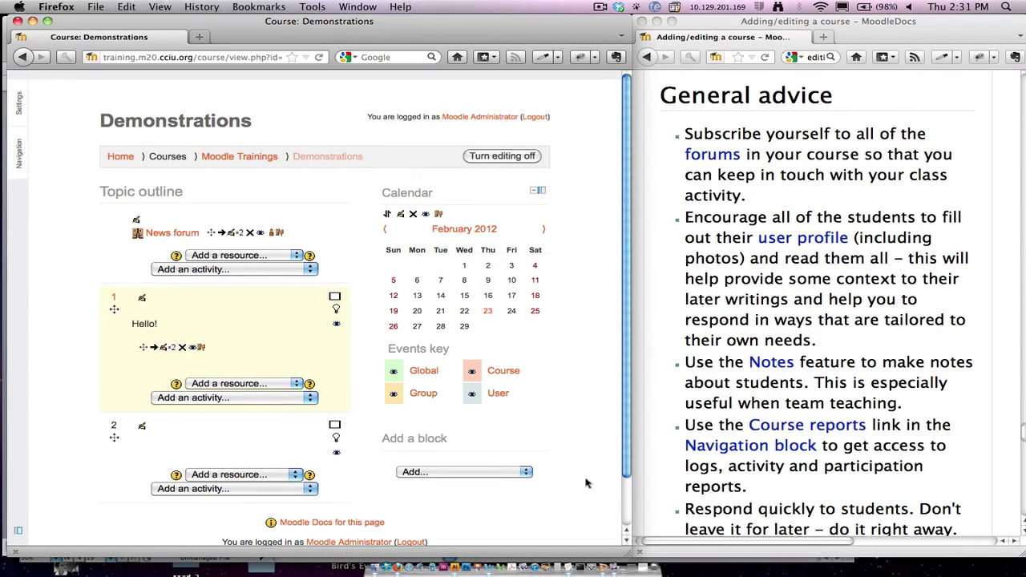
- Widen the course window and open the AJAX and Javascript setting in the logged-in account's profile for editing
drag(628, 554, 1022, 553)
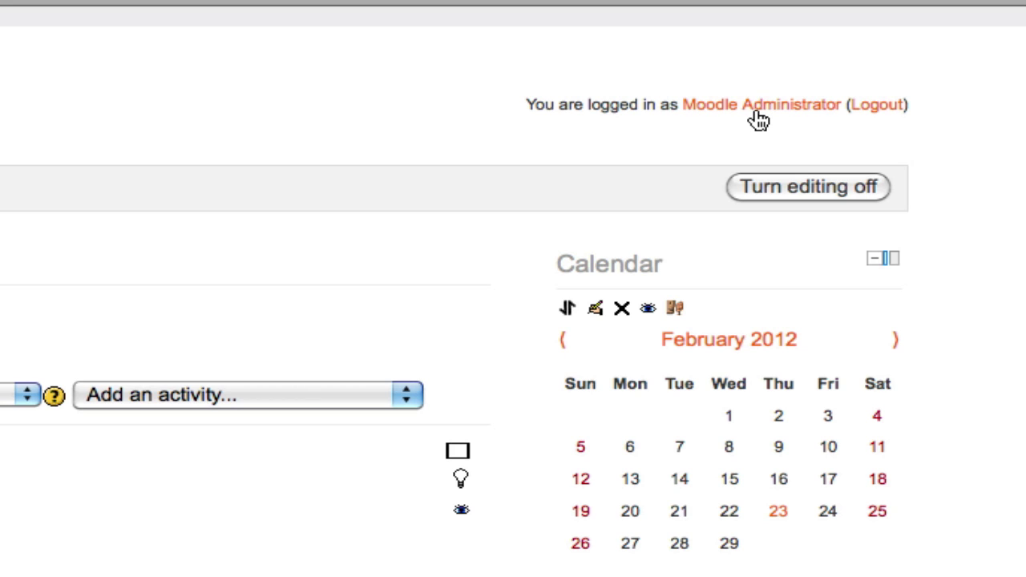
click(755, 112)
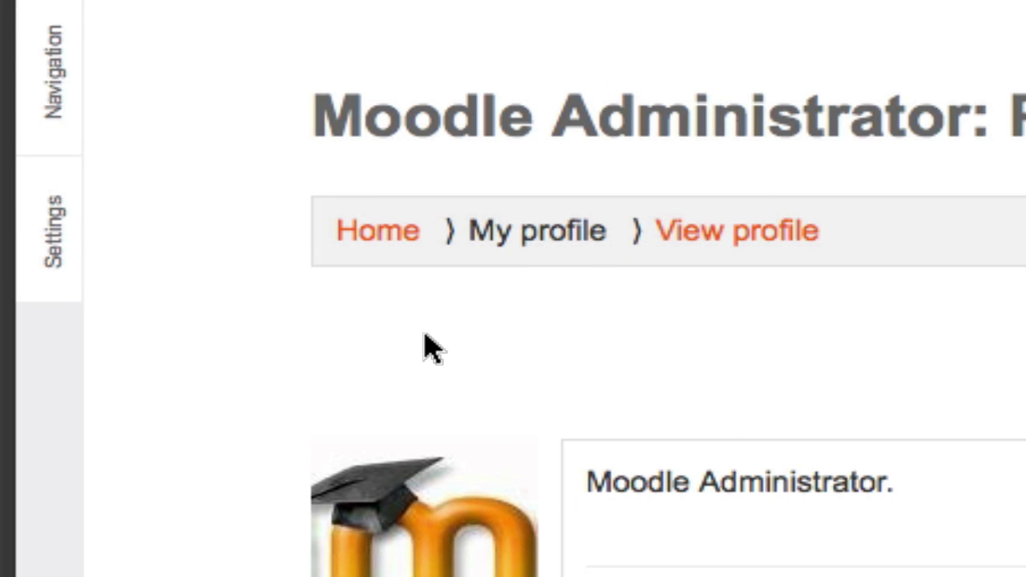
click(56, 235)
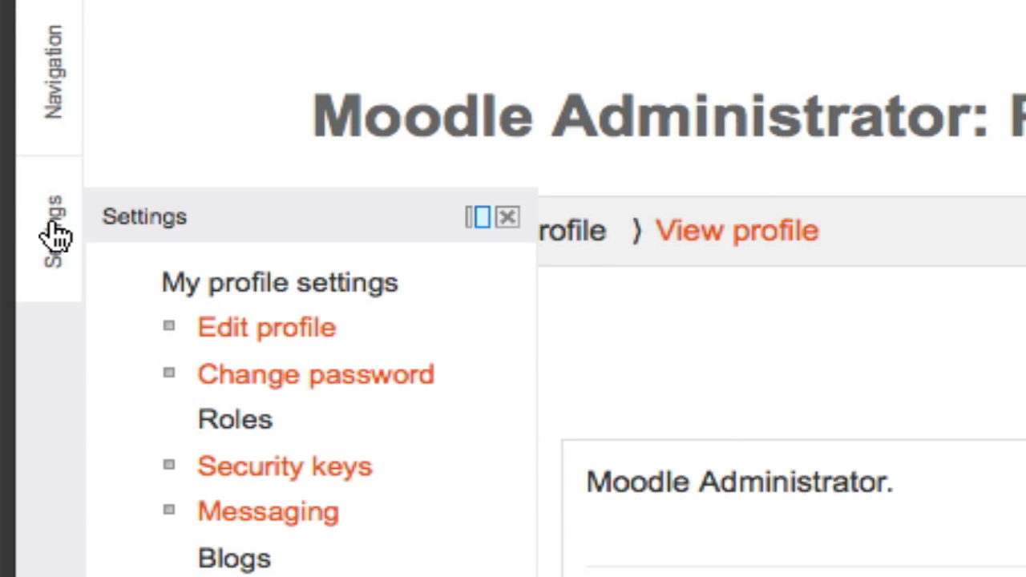
click(319, 349)
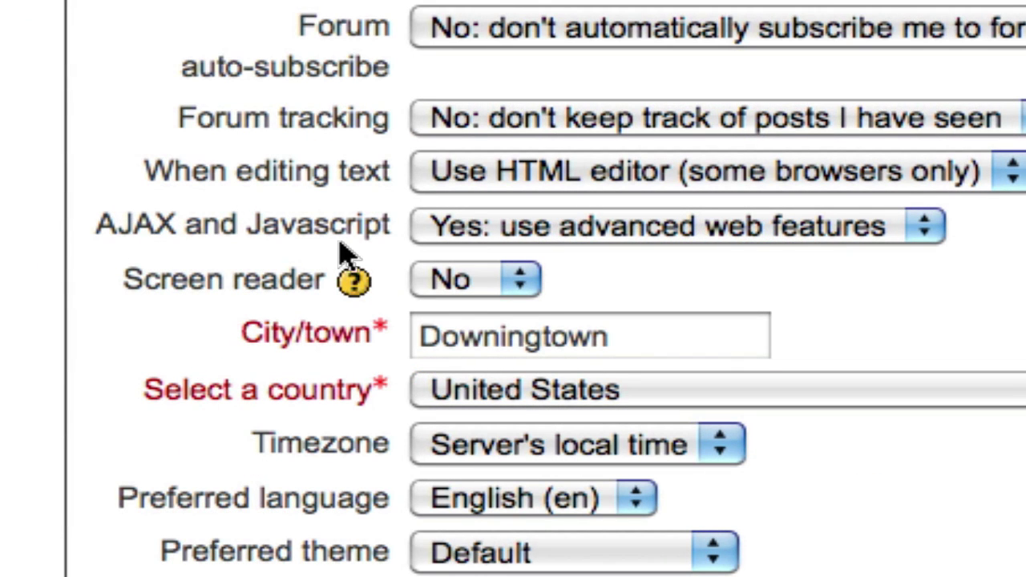
click(672, 234)
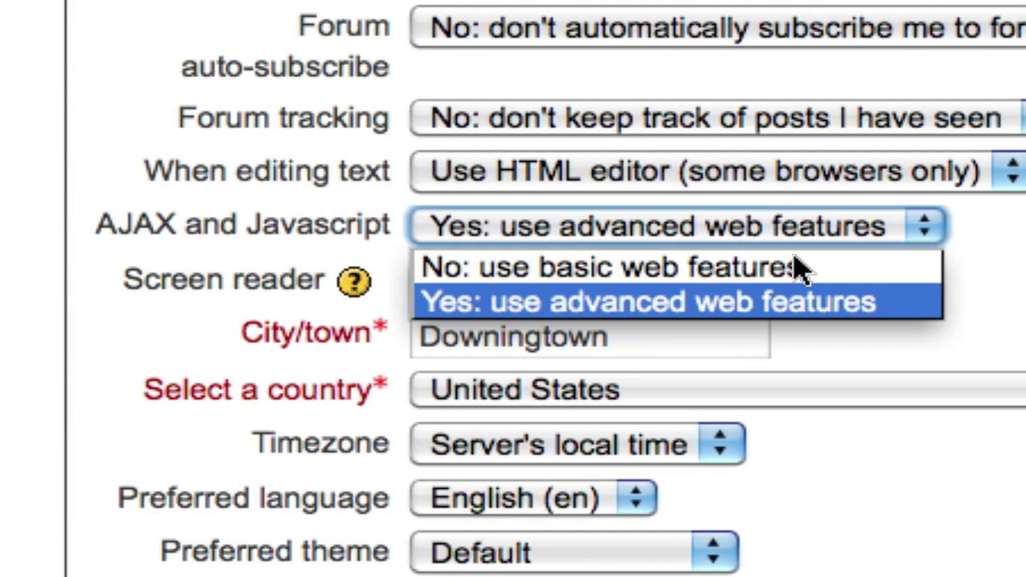